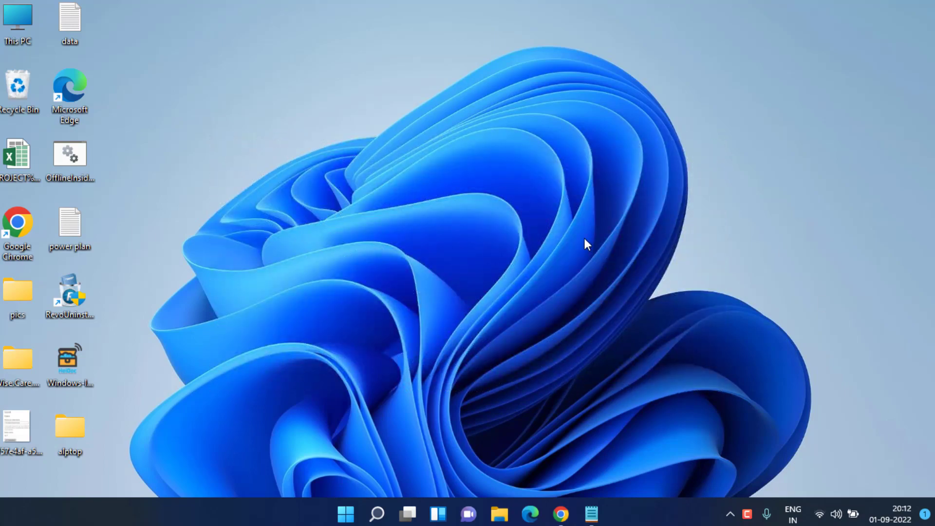
# Step: Open Programs and Features with appwiz.cpl and check the Intel Graphics Driver version, 20.19.15.4963
pyautogui.press('super+r')
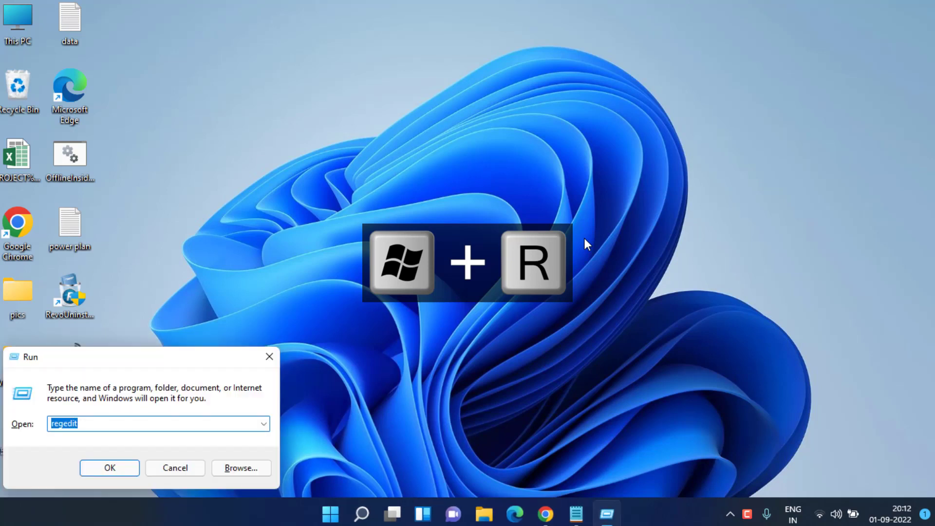
pyautogui.write('appwiz.cpl')
pyautogui.press('Return')
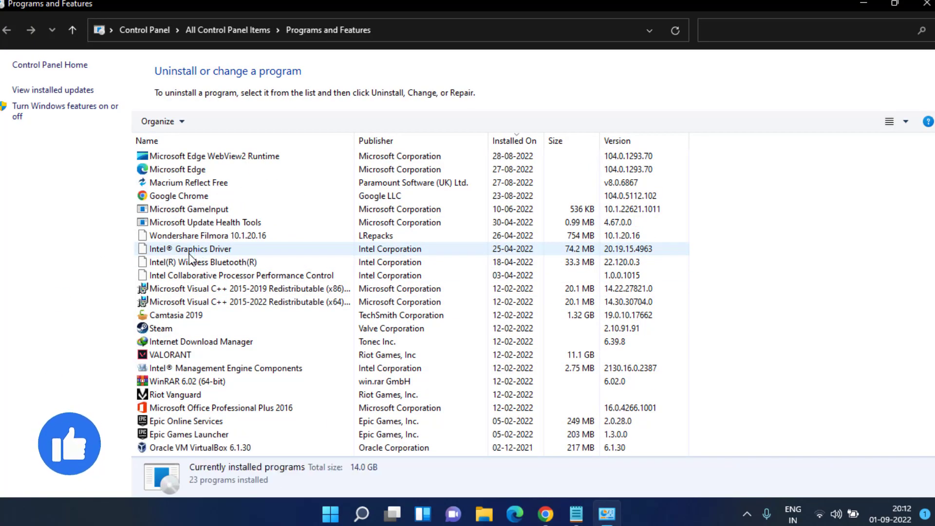
pyautogui.click(191, 252)
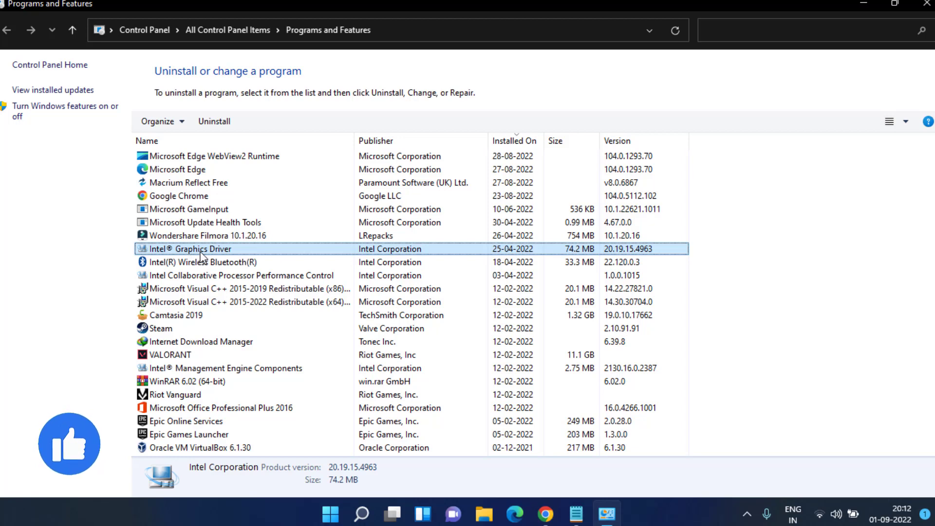
# Step: Download the DirectX 11 Technology Update installer, dxwebsetup, and save it to the Desktop
pyautogui.click(917, 5)
pyautogui.moveTo(546, 515)
pyautogui.click(560, 514)
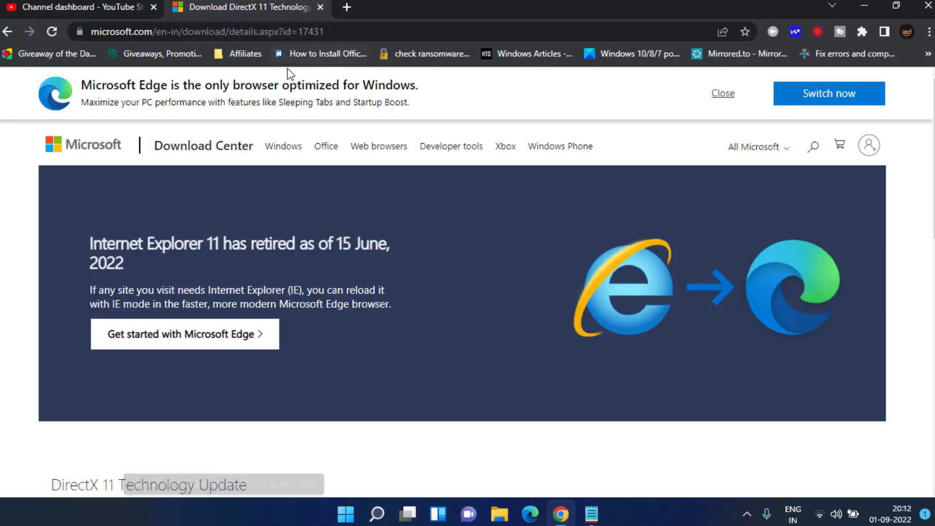
pyautogui.scroll(-5, 376, 329)
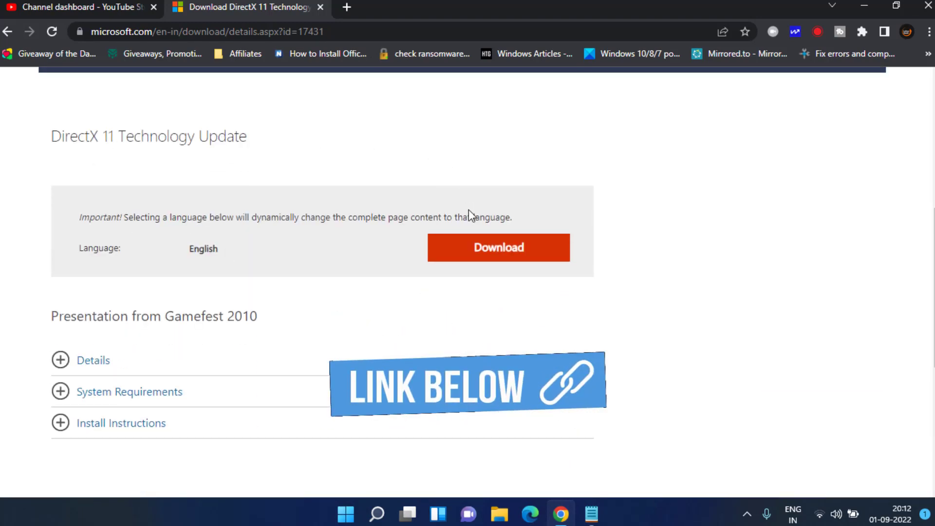
pyautogui.click(498, 261)
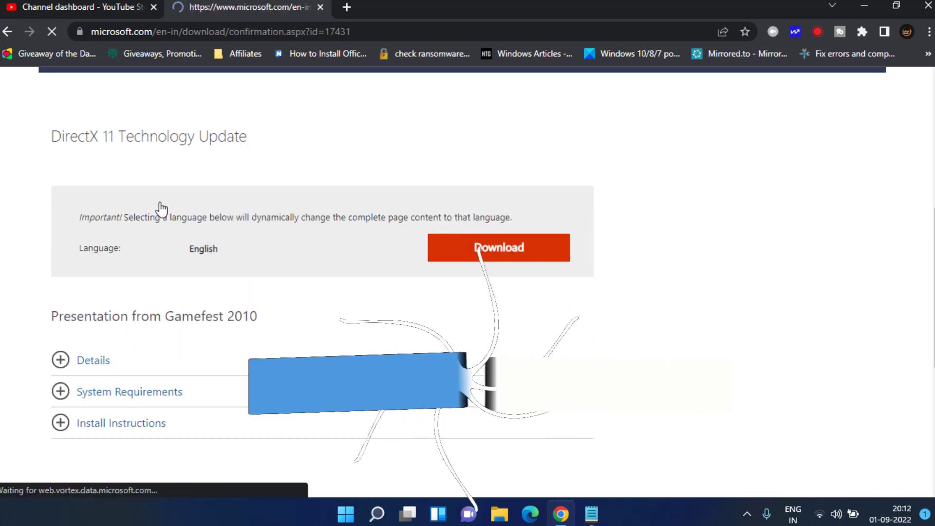
pyautogui.scroll(-4, 259, 288)
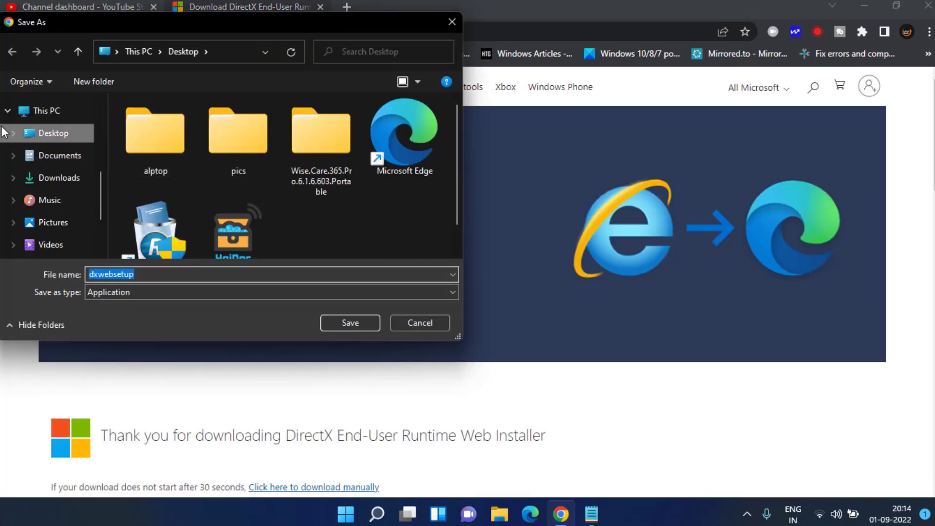
pyautogui.click(54, 134)
pyautogui.click(358, 328)
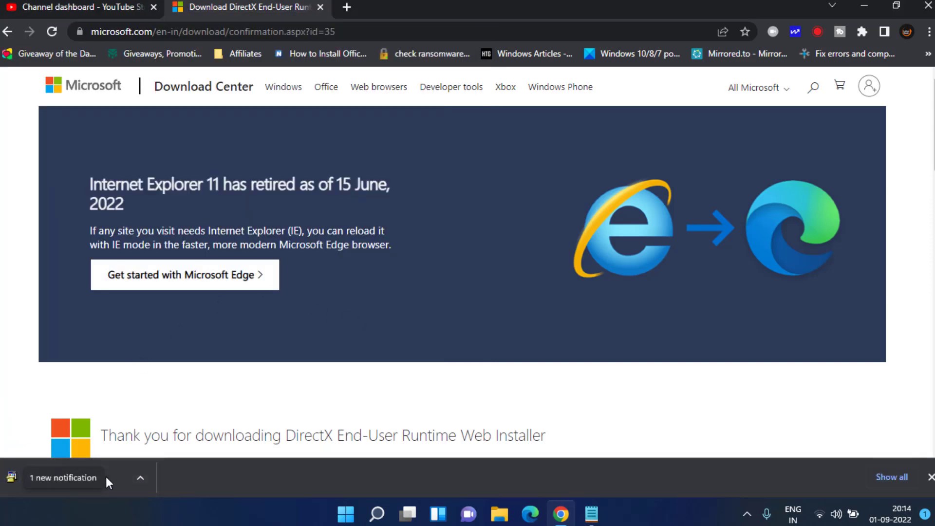
# Step: Run dxwebsetup, accept the license, decline the Bing Bar, and finish DirectX Setup
pyautogui.click(61, 473)
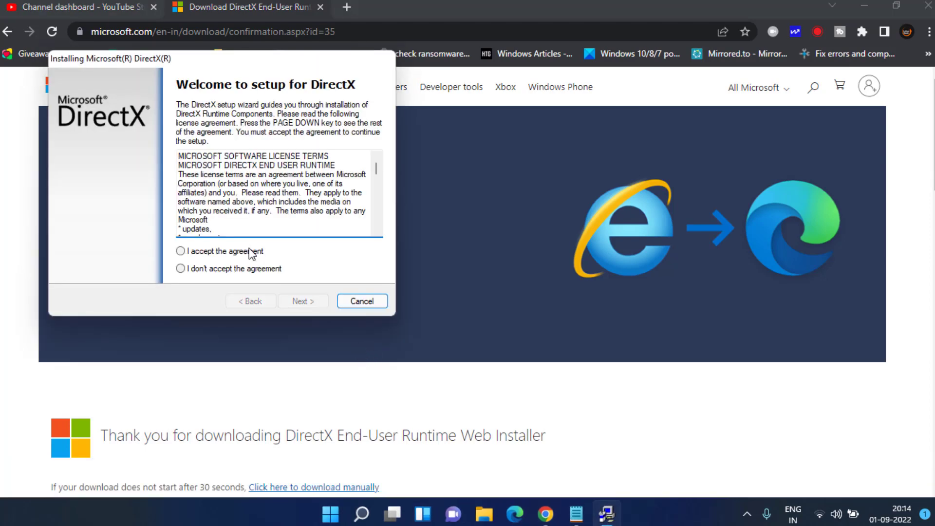
pyautogui.click(245, 252)
pyautogui.click(303, 302)
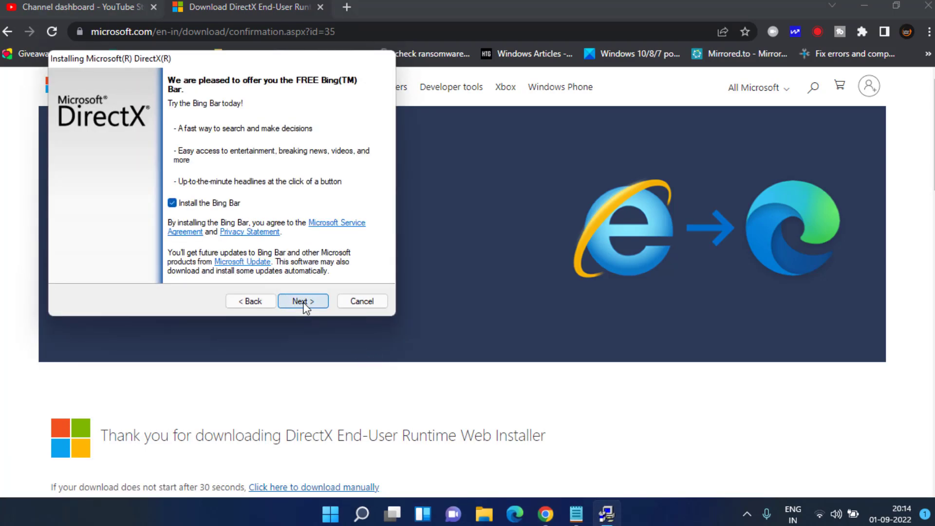
pyautogui.click(210, 204)
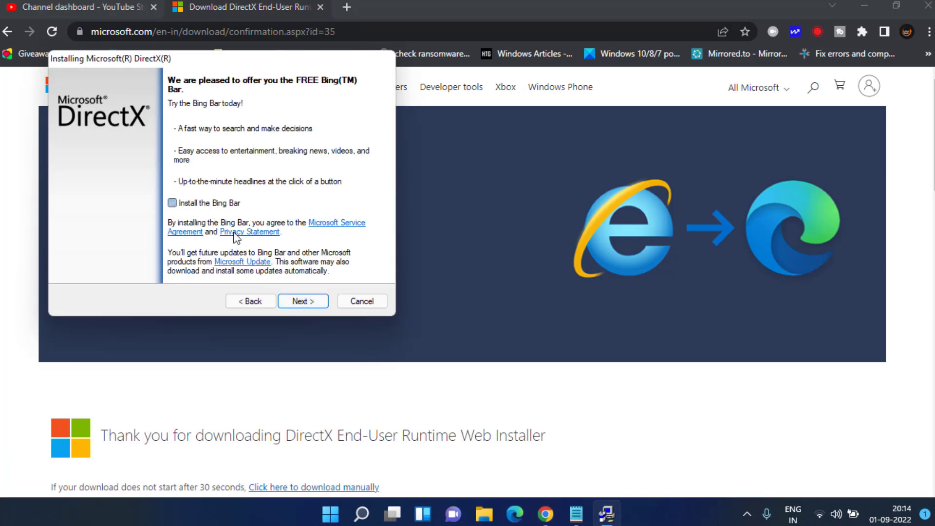
pyautogui.click(303, 300)
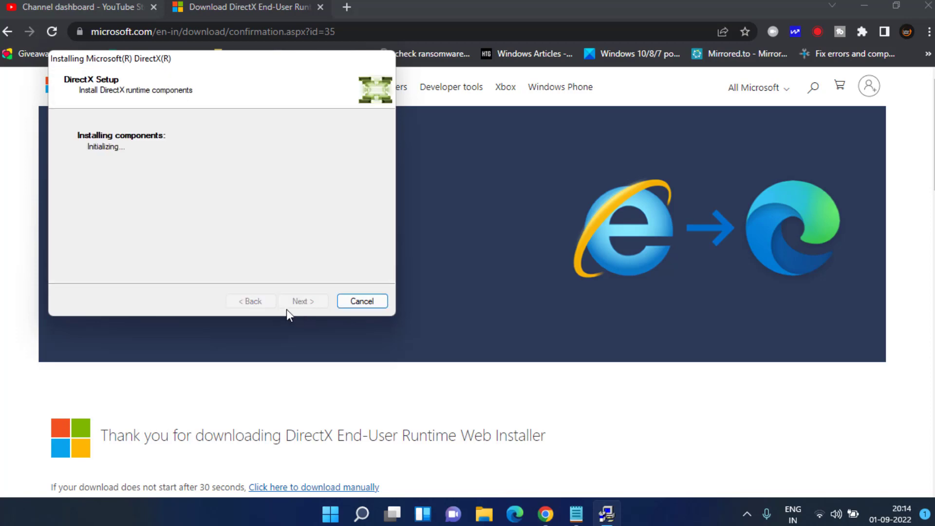
pyautogui.click(863, 6)
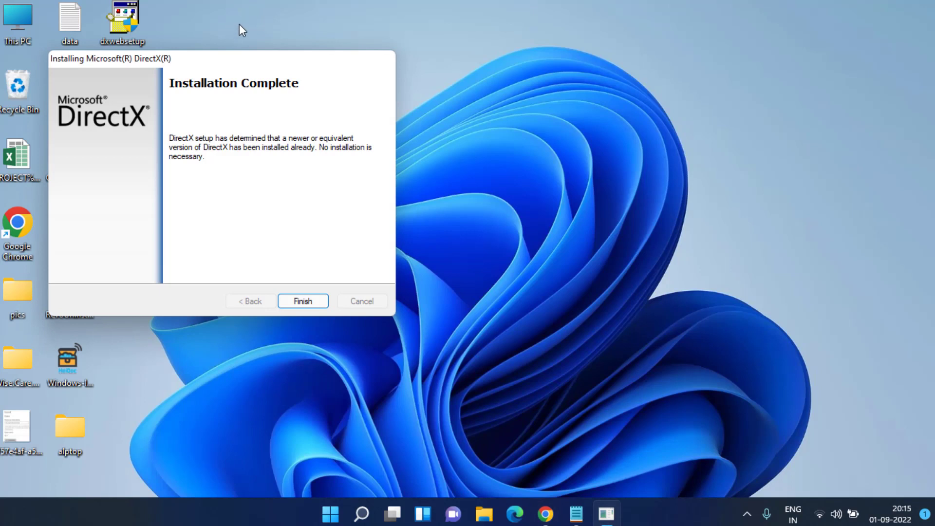
pyautogui.click(310, 302)
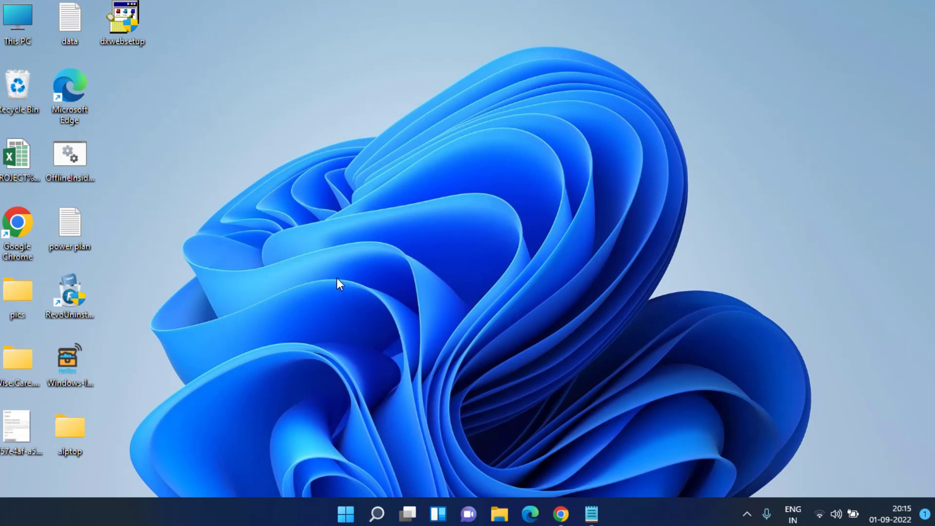
# Step: Open Device Manager and select Intel(R) HD Graphics 5500 under Display adapters
pyautogui.rightClick(343, 514)
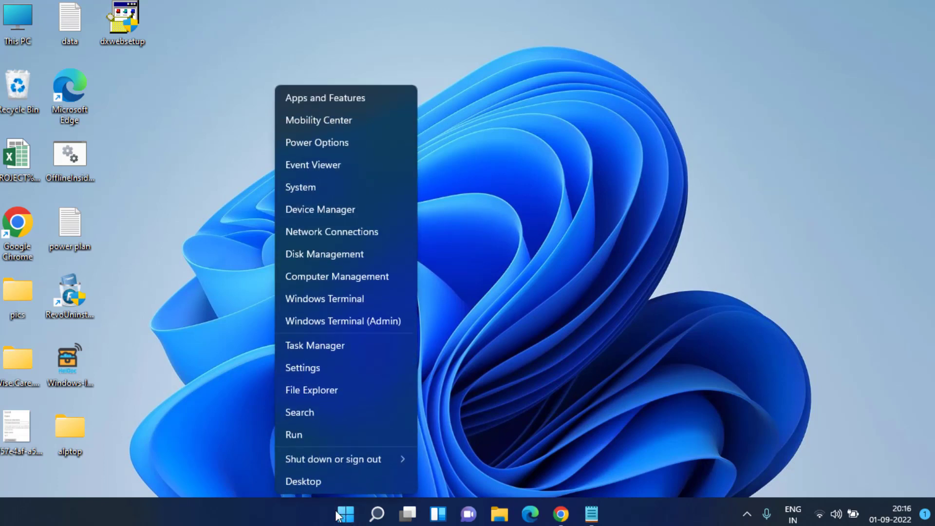
pyautogui.click(357, 211)
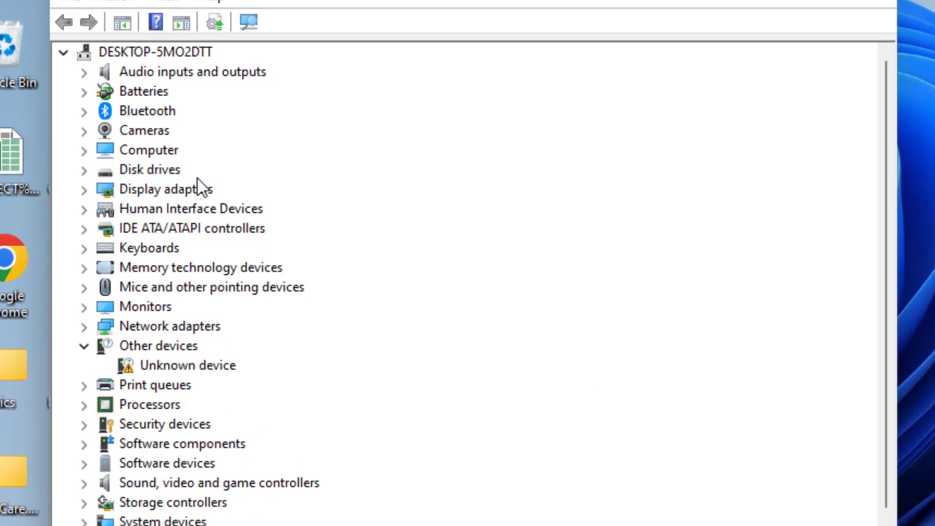
pyautogui.click(182, 189)
pyautogui.click(81, 196)
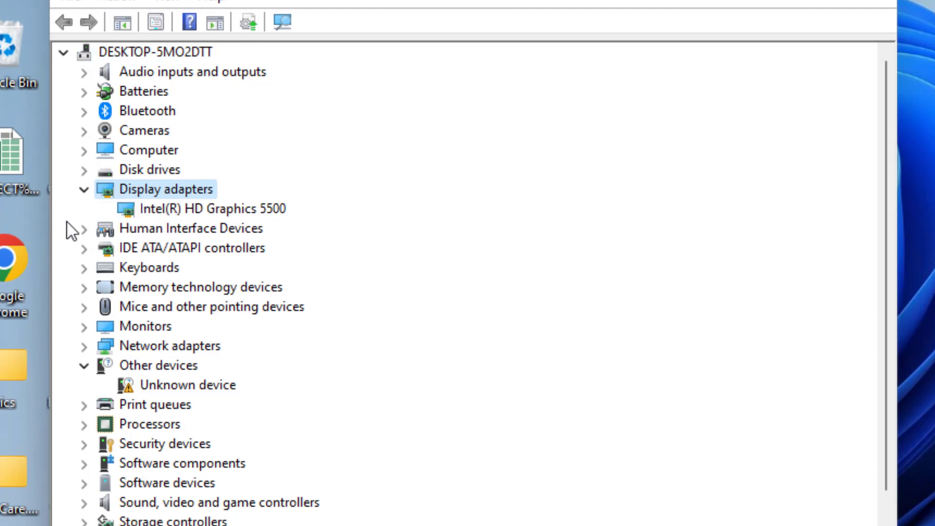
pyautogui.click(249, 209)
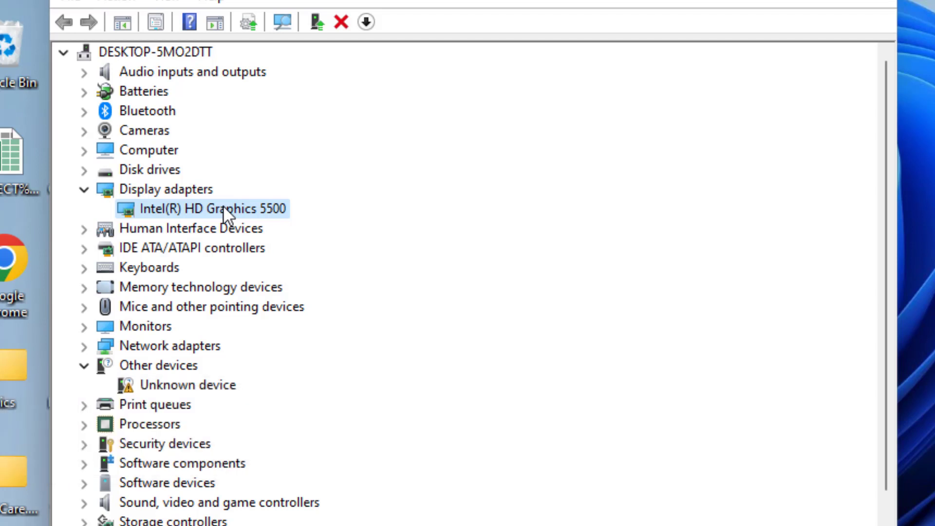
# Step: Show the adapter's driver details: version 20.19.15.4963, dated 21-02-2018
pyautogui.rightClick(228, 225)
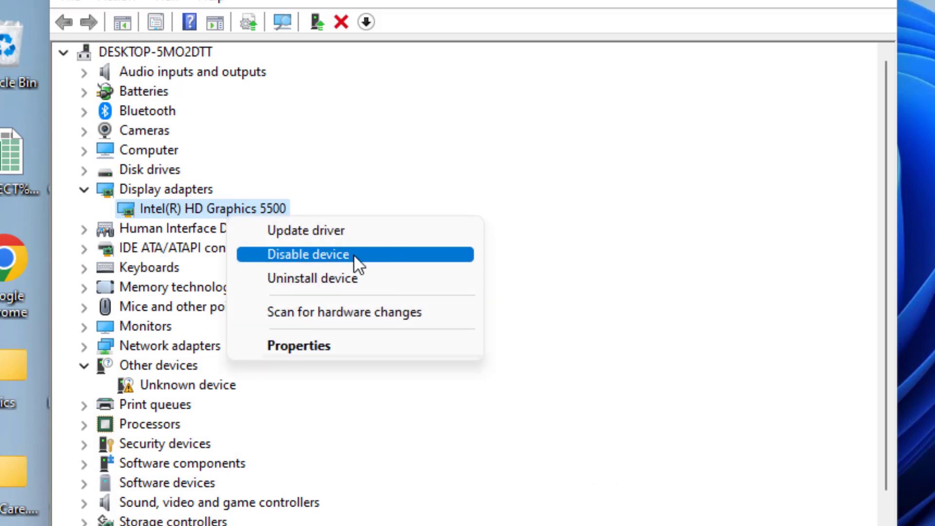
pyautogui.click(369, 129)
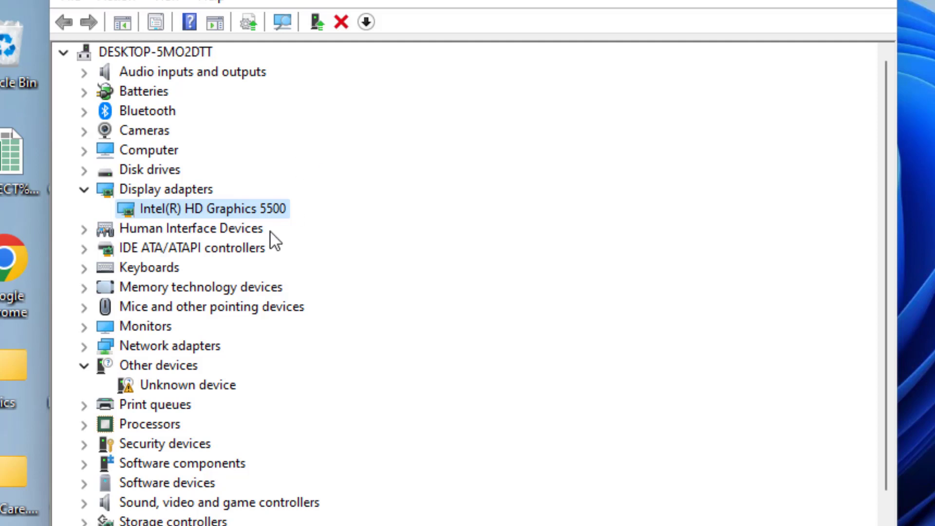
pyautogui.rightClick(277, 206)
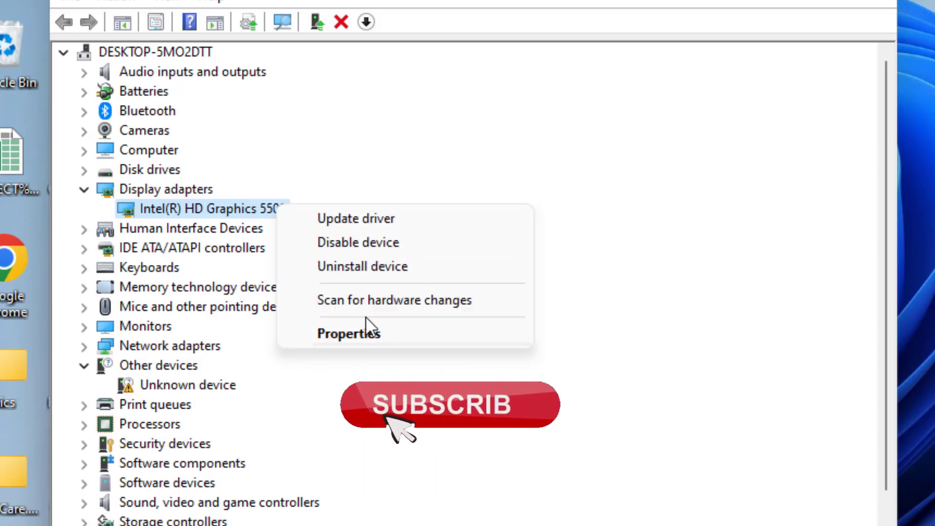
pyautogui.click(377, 333)
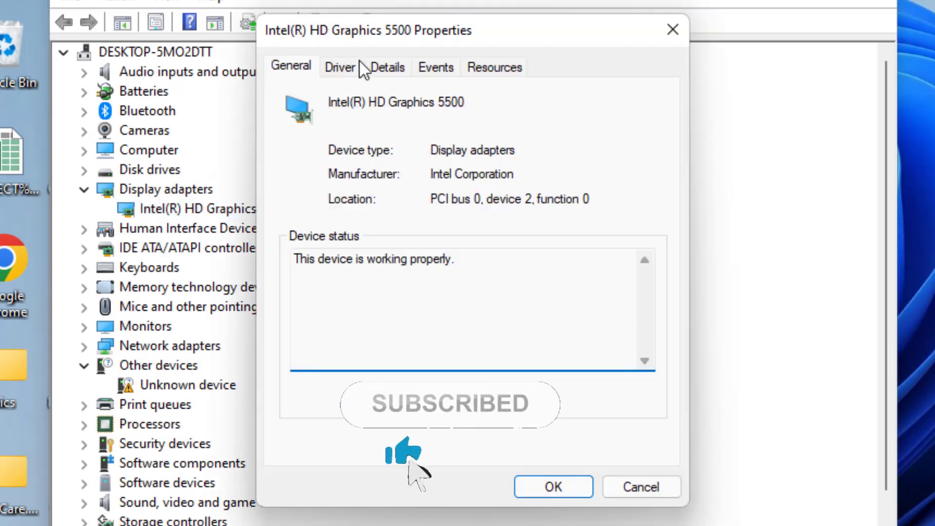
pyautogui.click(357, 68)
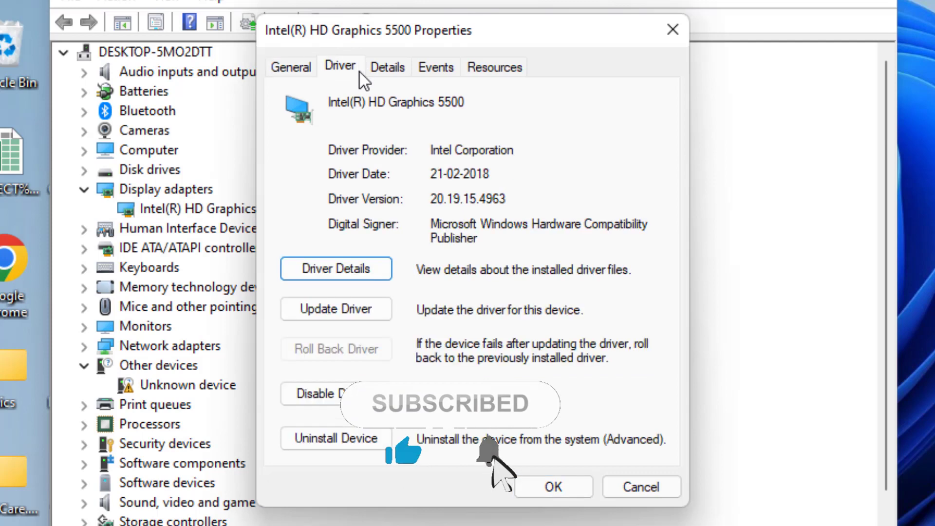
# Step: Install the Intel(R) HD Graphics 5500 driver, picking it from drivers already on the computer
pyautogui.click(341, 308)
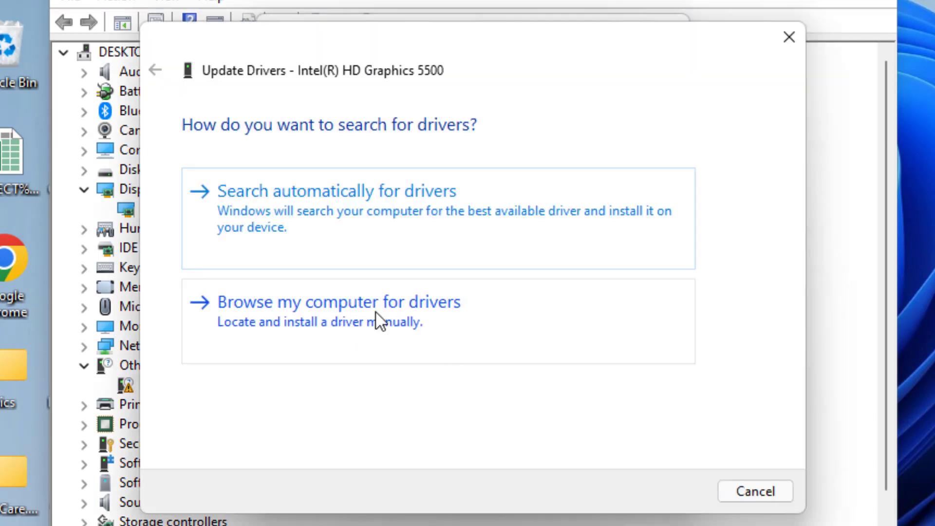
pyautogui.click(340, 330)
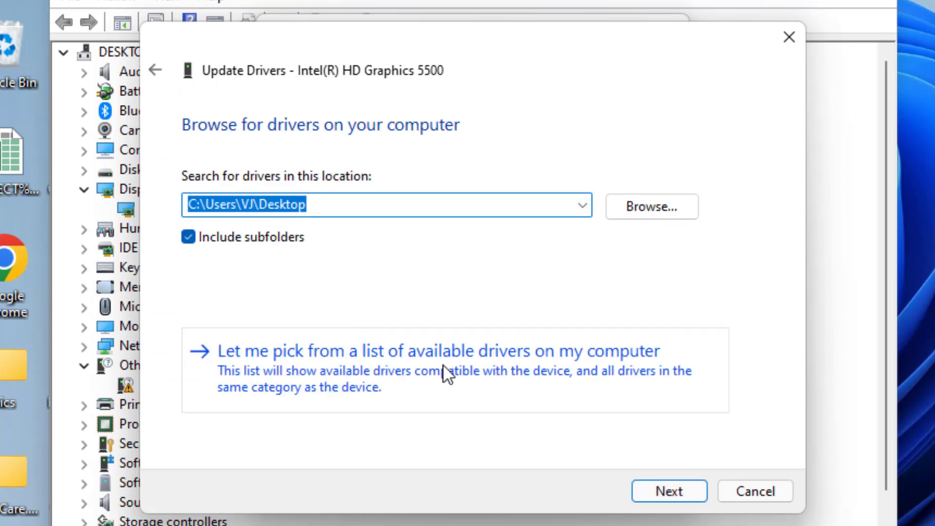
pyautogui.click(482, 368)
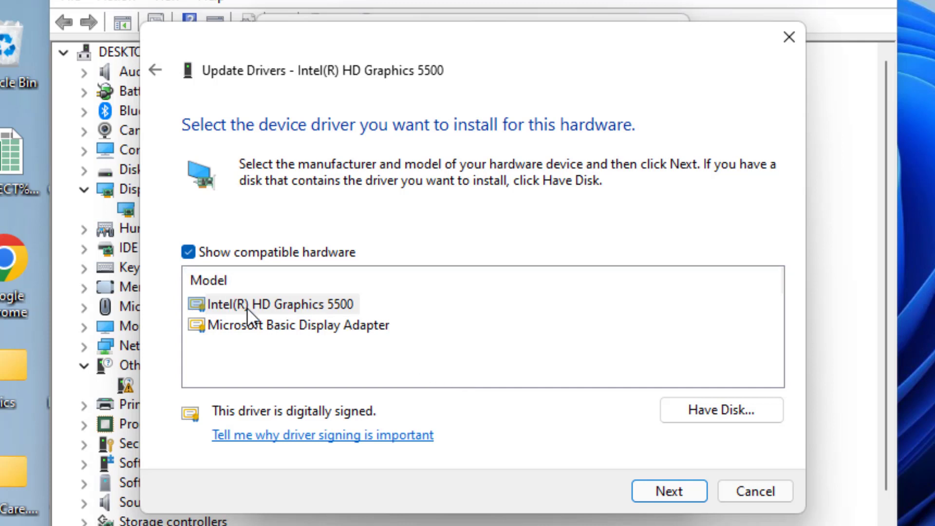
pyautogui.click(295, 305)
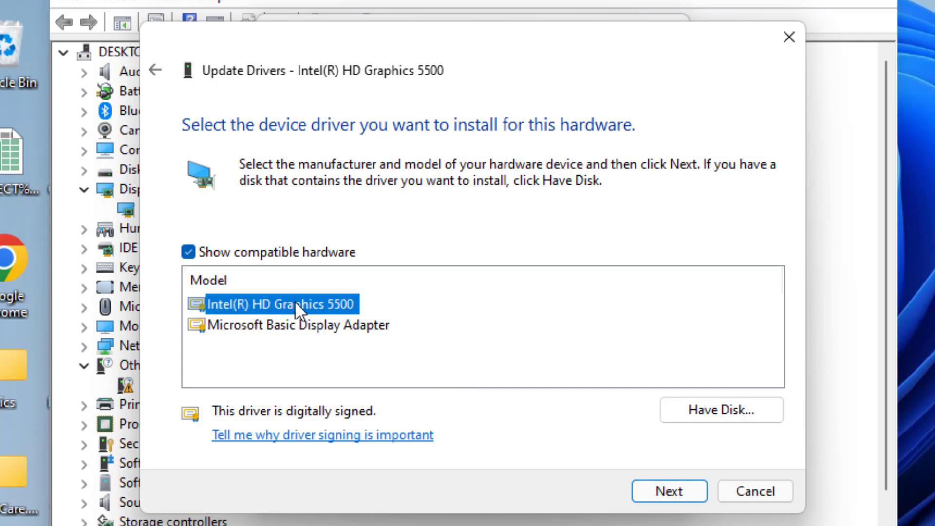
pyautogui.click(651, 493)
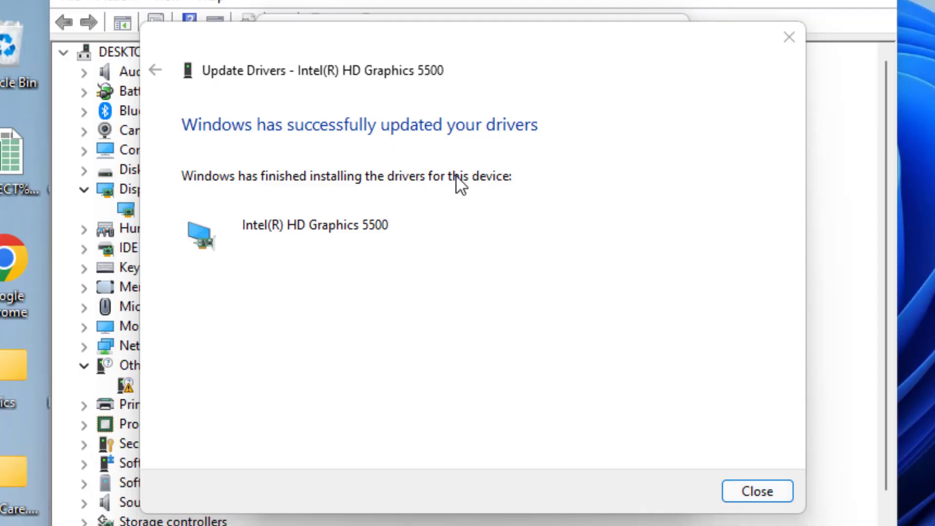
# Step: Close the driver update wizard, the adapter properties and Device Manager
pyautogui.click(760, 490)
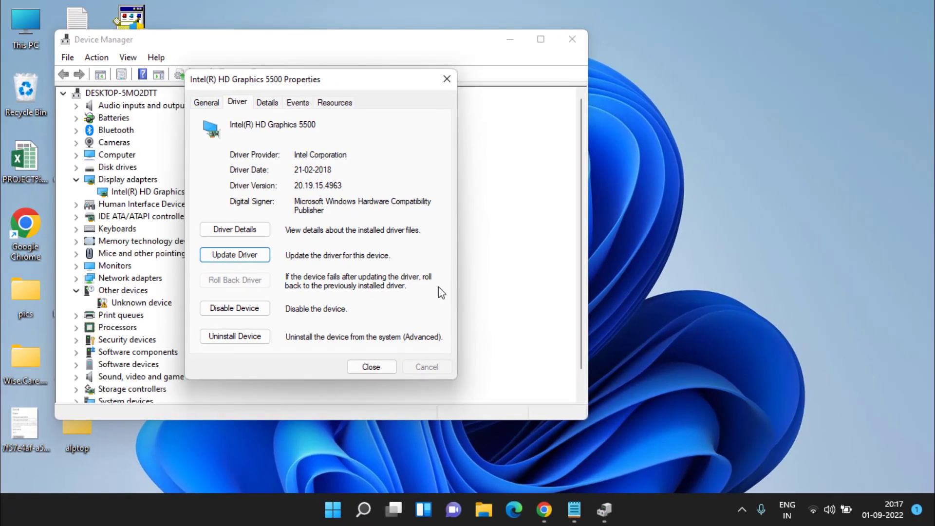
pyautogui.click(370, 366)
pyautogui.click(572, 39)
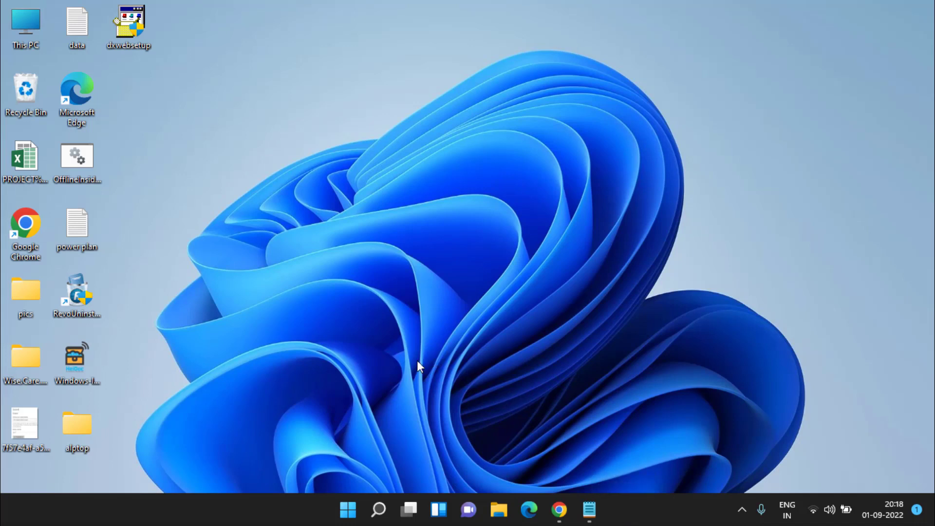
# Step: Launch Registry Editor with regedit from the Run box
pyautogui.press('super+r')
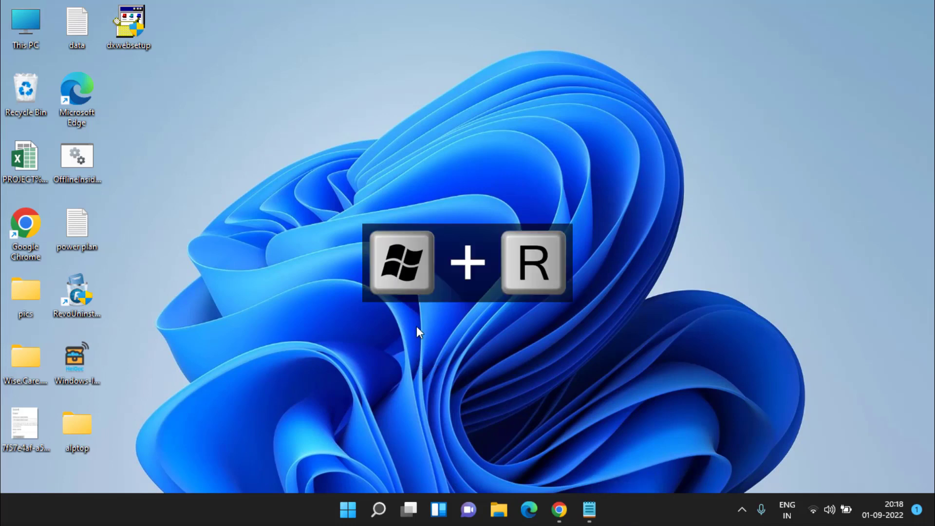
pyautogui.press('super+r')
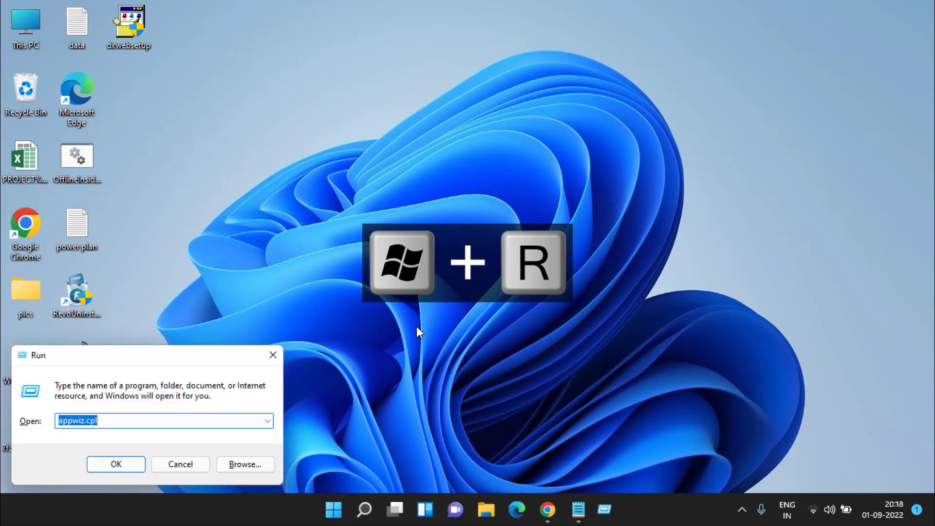
pyautogui.write('re')
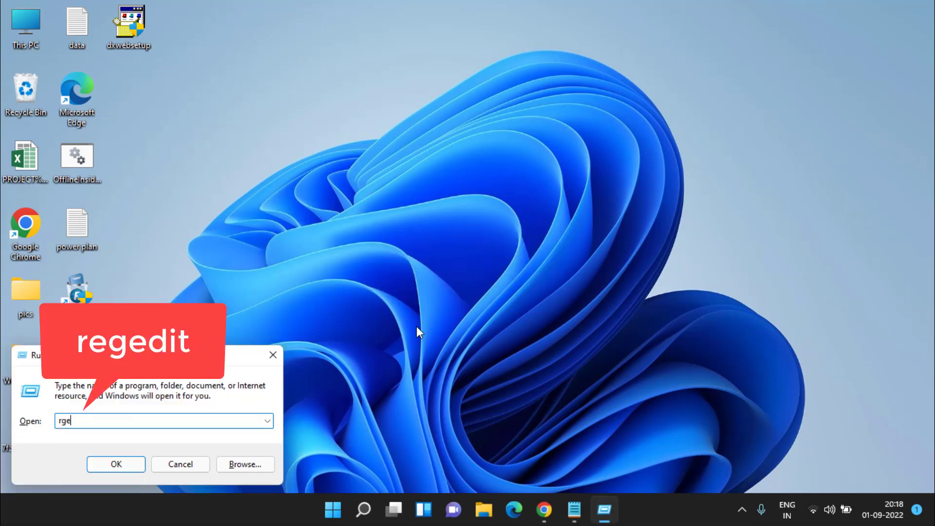
pyautogui.write('gedit')
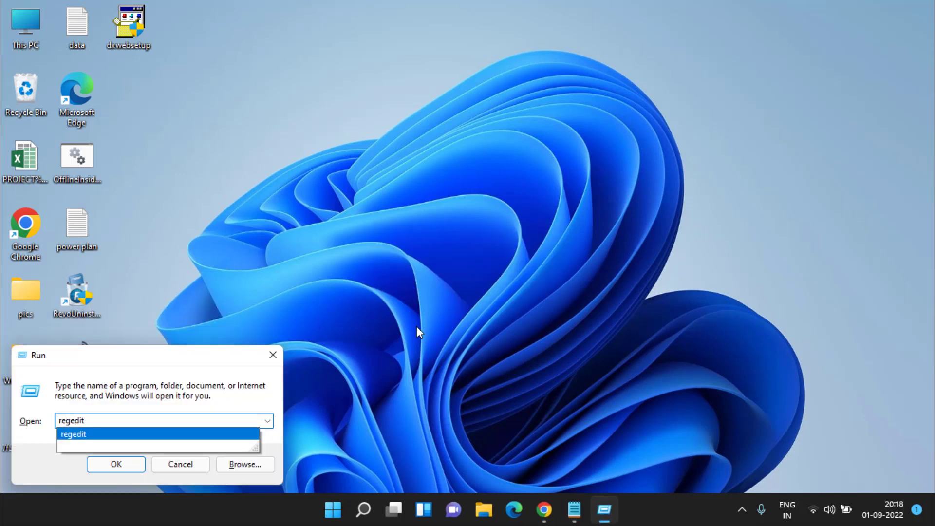
pyautogui.press('Return')
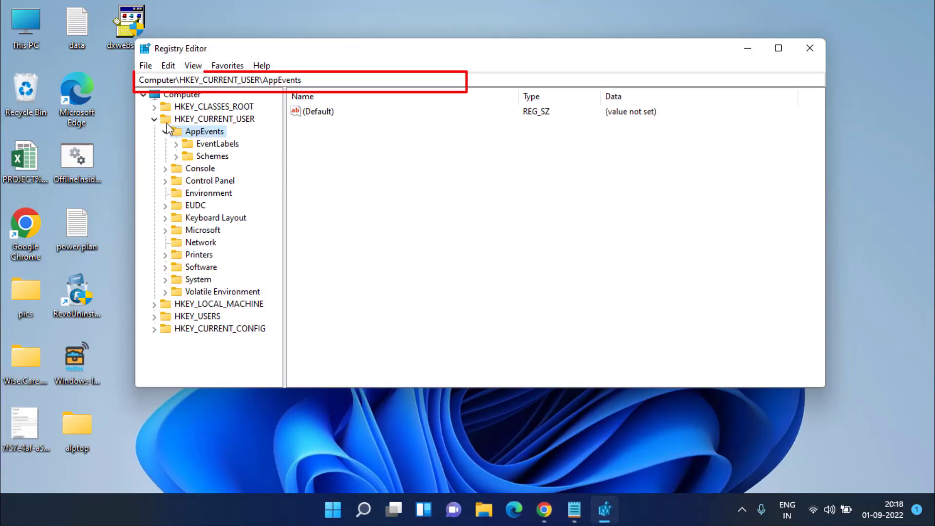
# Step: Collapse HKEY_CURRENT_USER and go to HKEY_LOCAL_MACHINE\SYSTEM\CurrentControlSet\Control\GraphicsDrivers via the address bar
pyautogui.click(166, 131)
pyautogui.click(154, 119)
pyautogui.moveTo(282, 81); pyautogui.dragTo(31, 77)
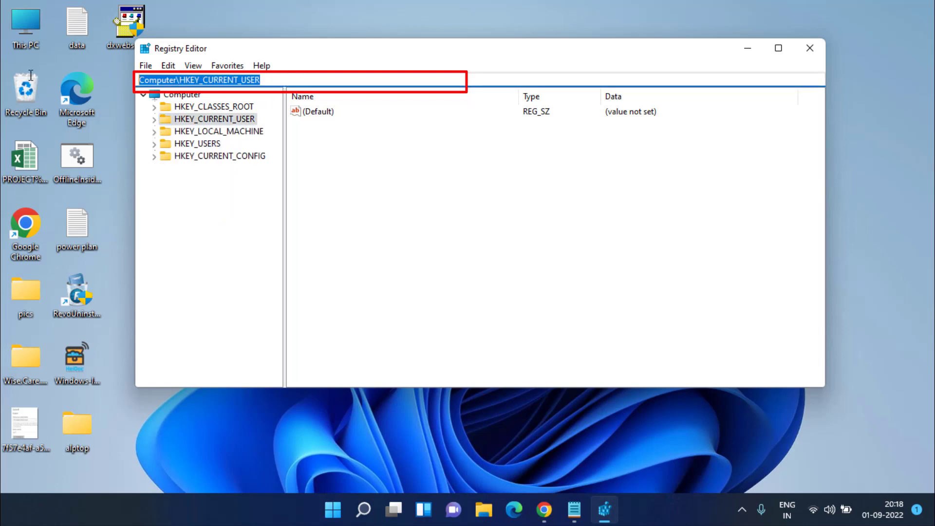
pyautogui.write('Computer\\HKEY_LOCAL_MACHINE\\SYSTEM\\CurrentControlSet\\Control\\GraphicsDrivers')
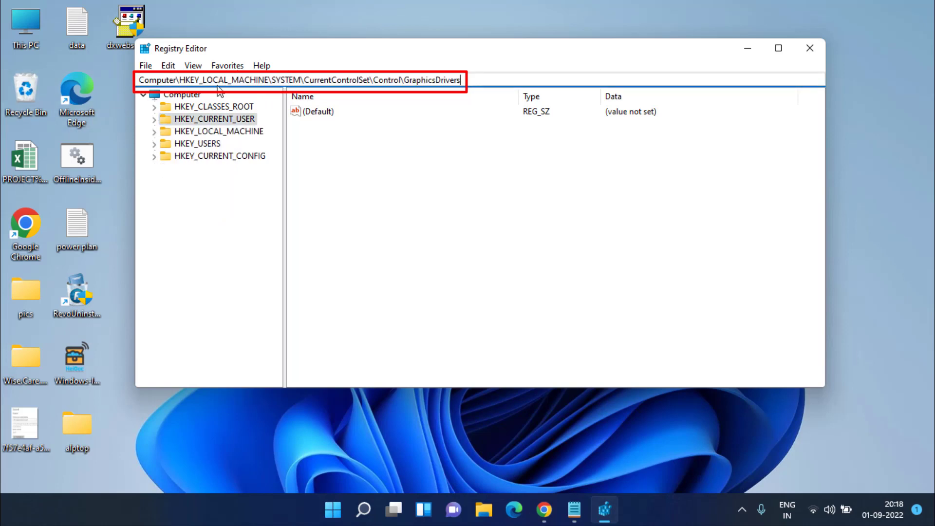
pyautogui.press('Return')
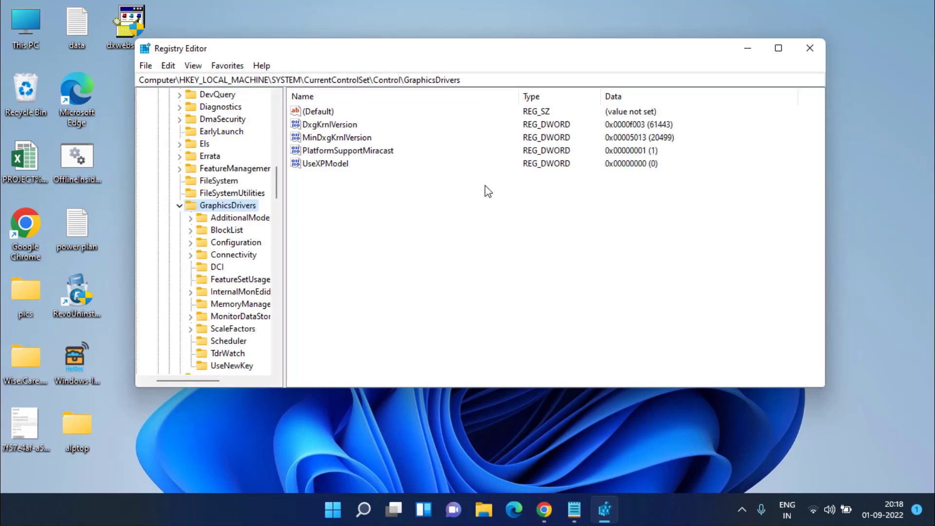
# Step: Create the 32-bit DWORD tdrdelay under GraphicsDrivers with decimal data 60
pyautogui.rightClick(359, 213)
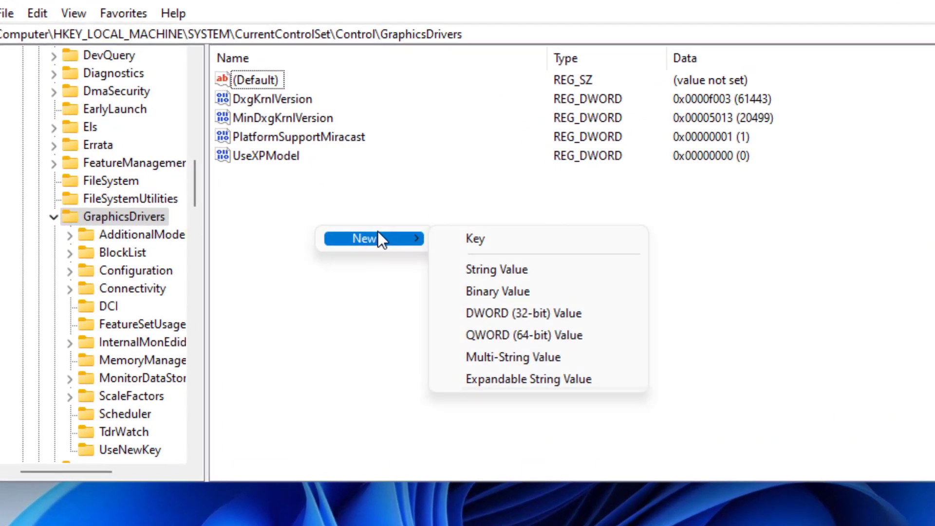
pyautogui.moveTo(373, 239)
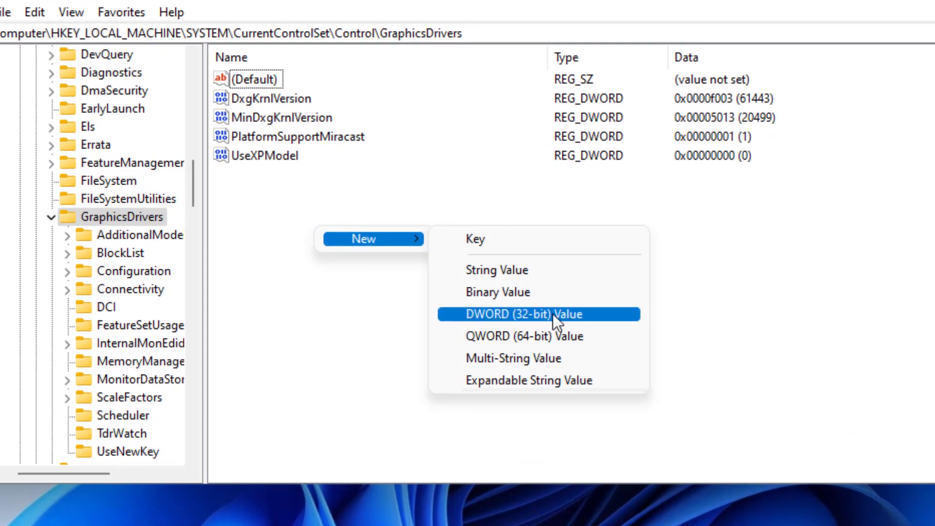
pyautogui.click(553, 314)
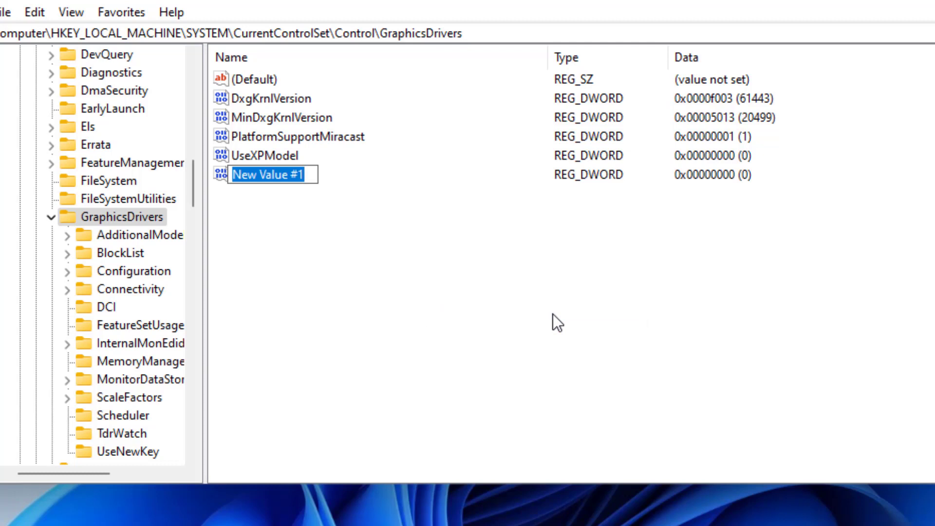
pyautogui.write('tdrdela')
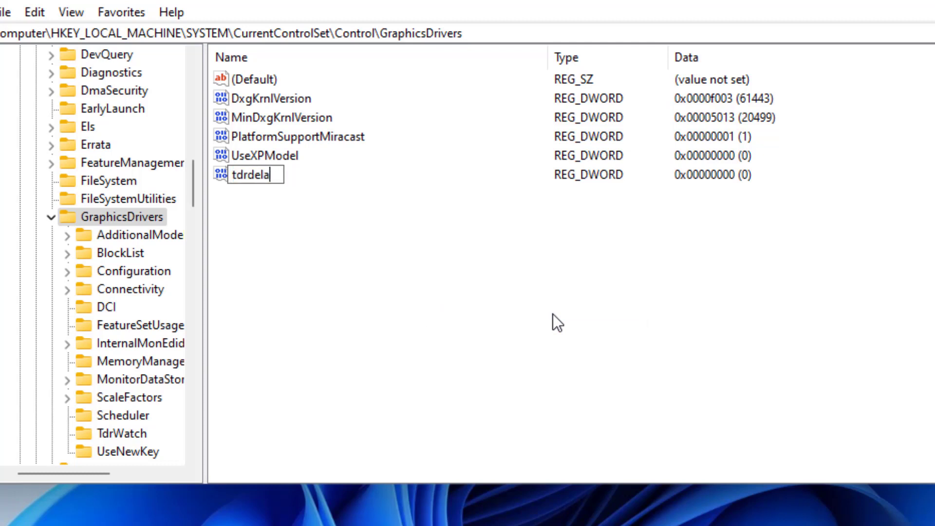
pyautogui.press('Return')
pyautogui.press('Return')
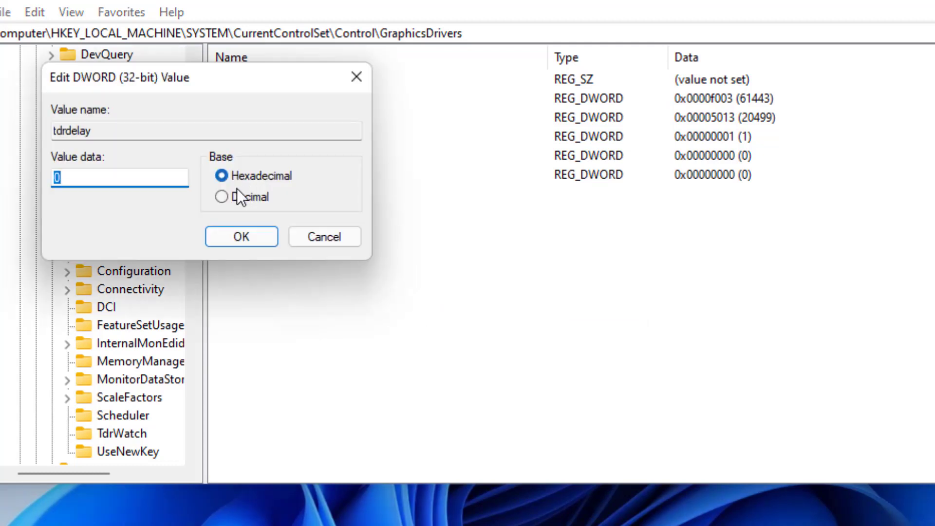
pyautogui.click(257, 196)
pyautogui.doubleClick(114, 183)
pyautogui.write('60')
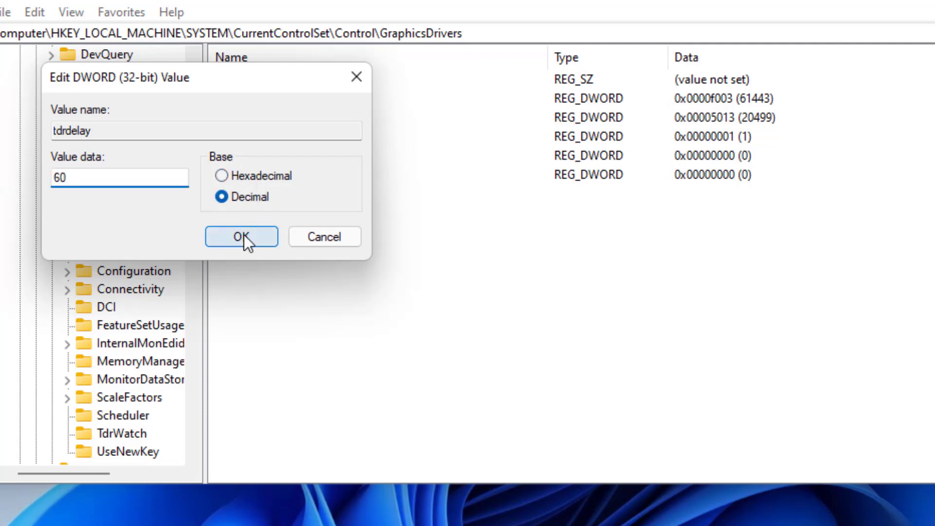
pyautogui.click(244, 235)
pyautogui.rightClick(289, 260)
pyautogui.moveTo(347, 271)
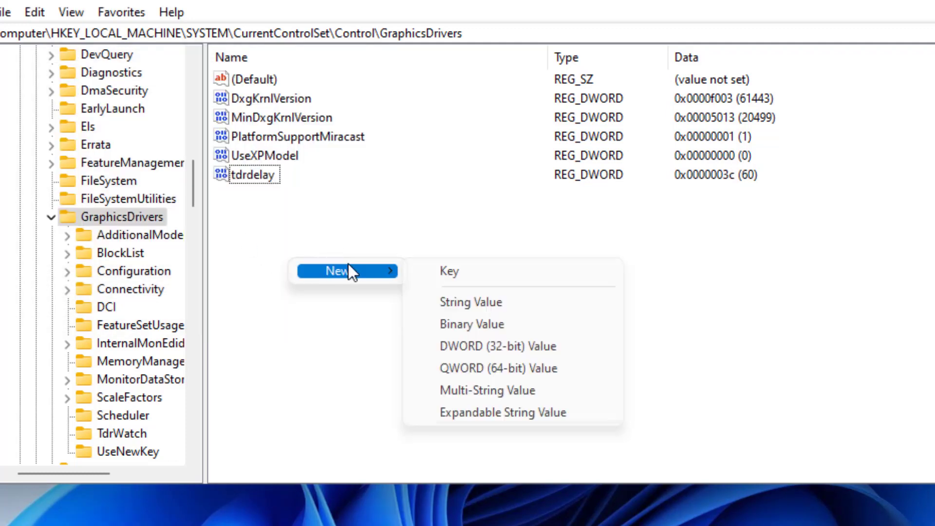
# Step: Create the 32-bit DWORD tdrddidelay with decimal data 60
pyautogui.click(490, 341)
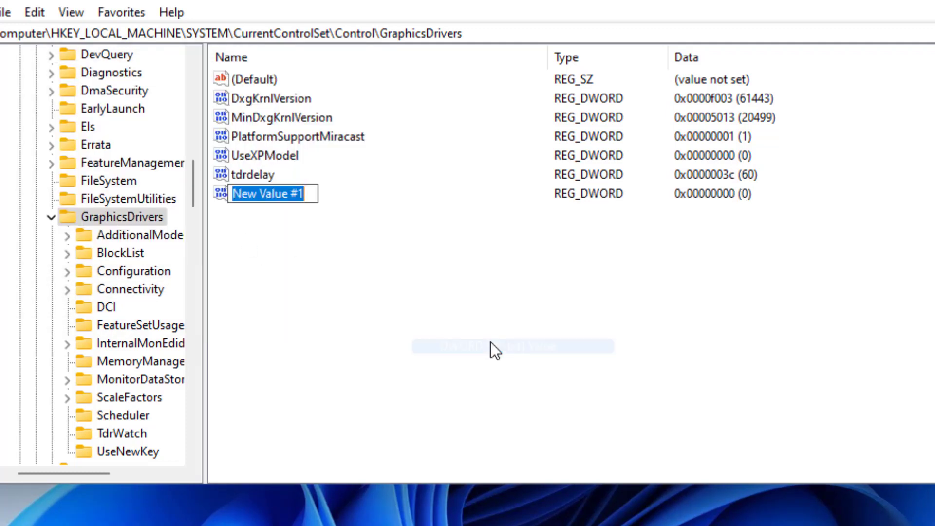
pyautogui.write('tdr')
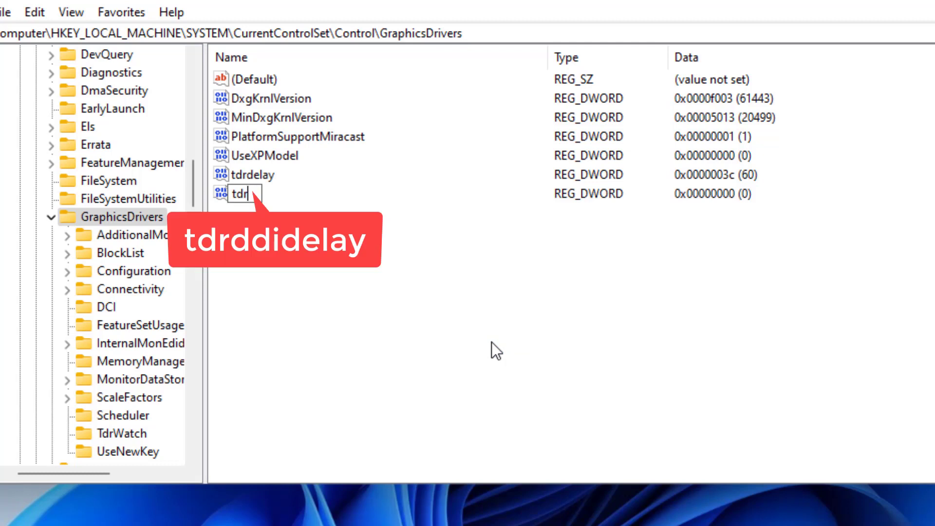
pyautogui.write('ddidelay')
pyautogui.press('Return')
pyautogui.press('Return')
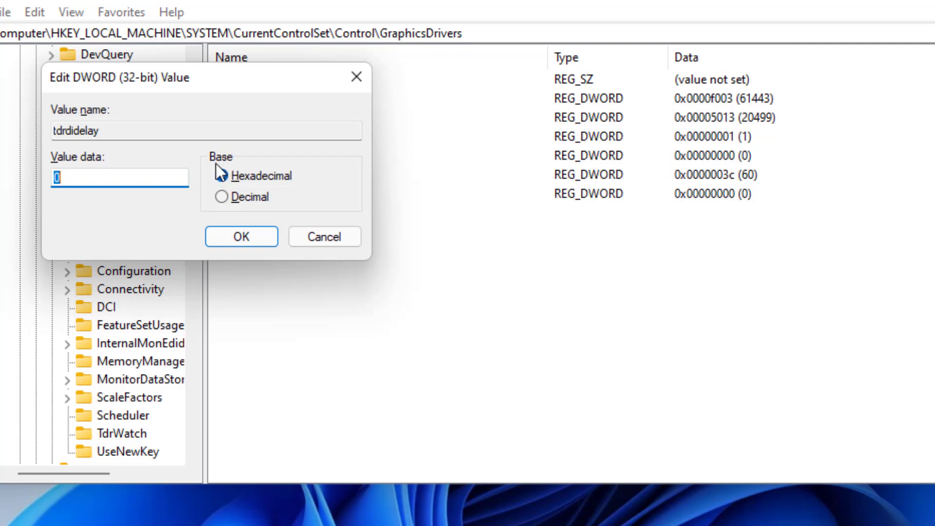
pyautogui.click(227, 196)
pyautogui.write('60')
pyautogui.click(239, 236)
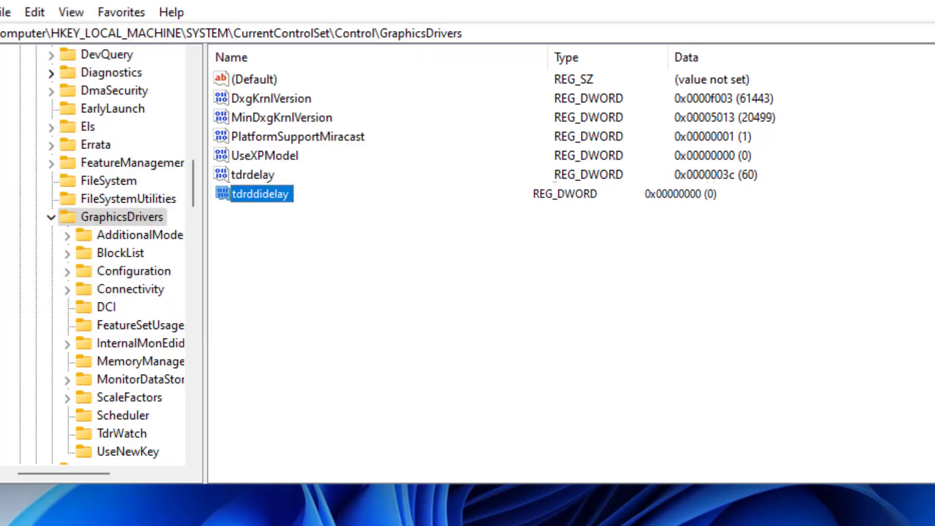